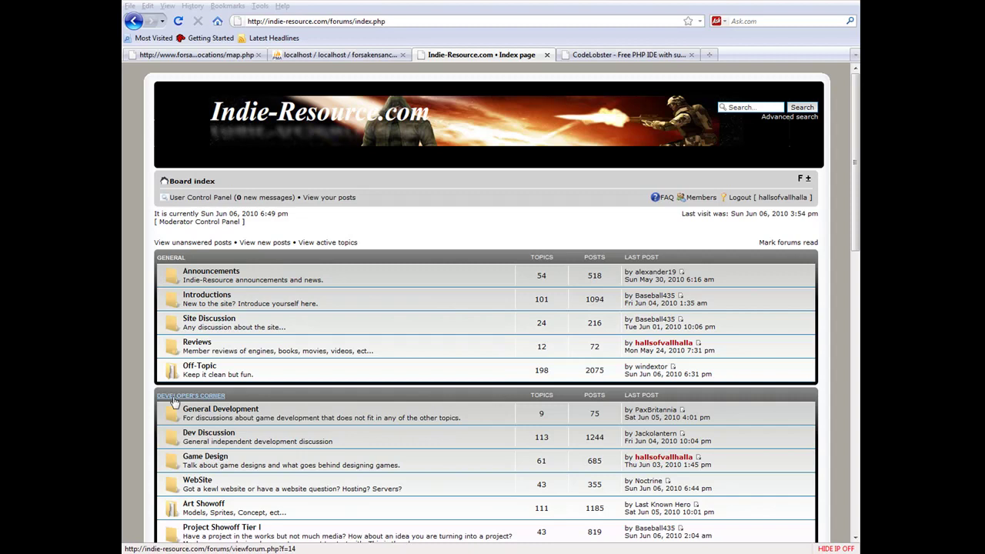
Look through the Developer's Corner and Engine Discussion sections of the Indie-Resource forum index
click(121, 400)
scroll(424, 418, down, 8)
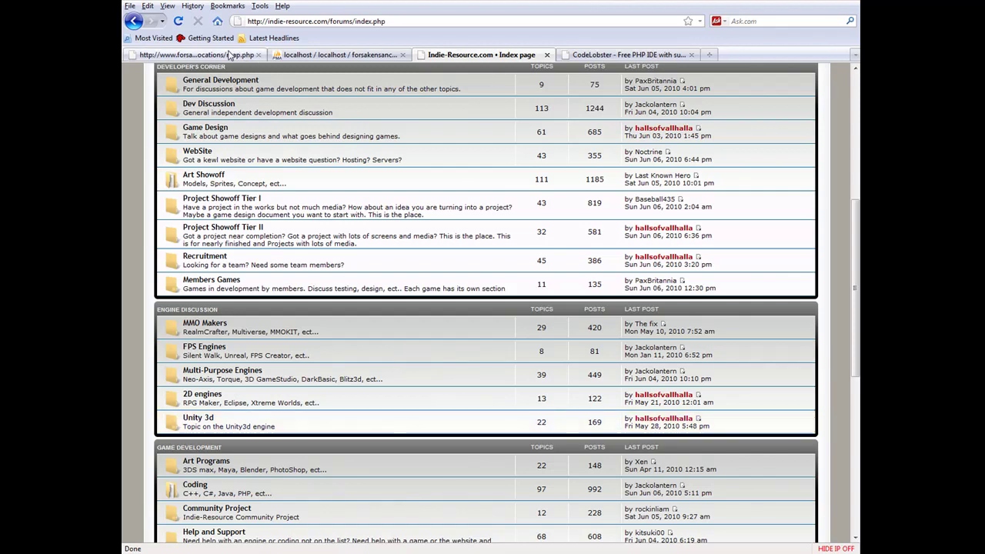
Switch to the Forsaken Sanctum map and walk the player through row 4 column 5, row 3 column 5 and row 3 column 4, back to row 4 column 4
click(197, 55)
click(437, 318)
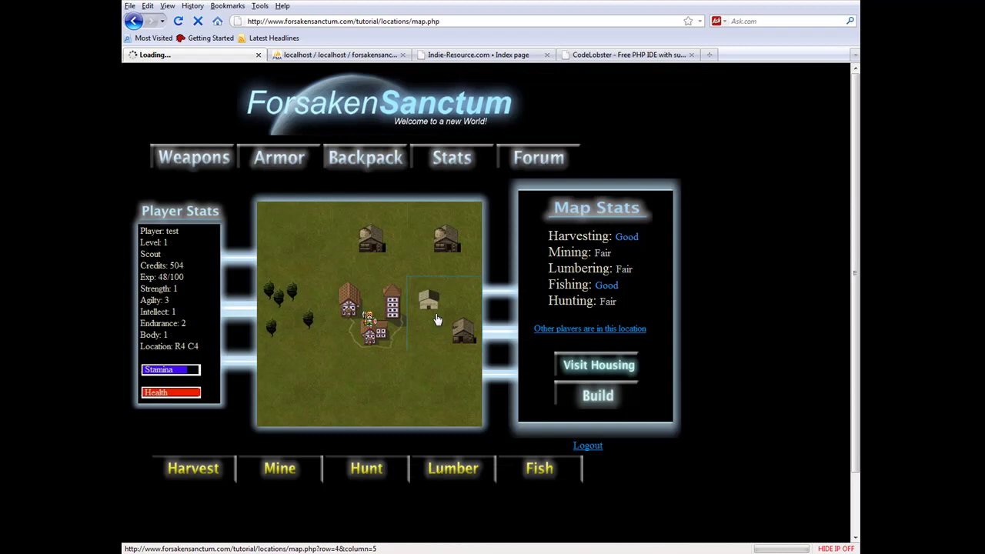
click(368, 259)
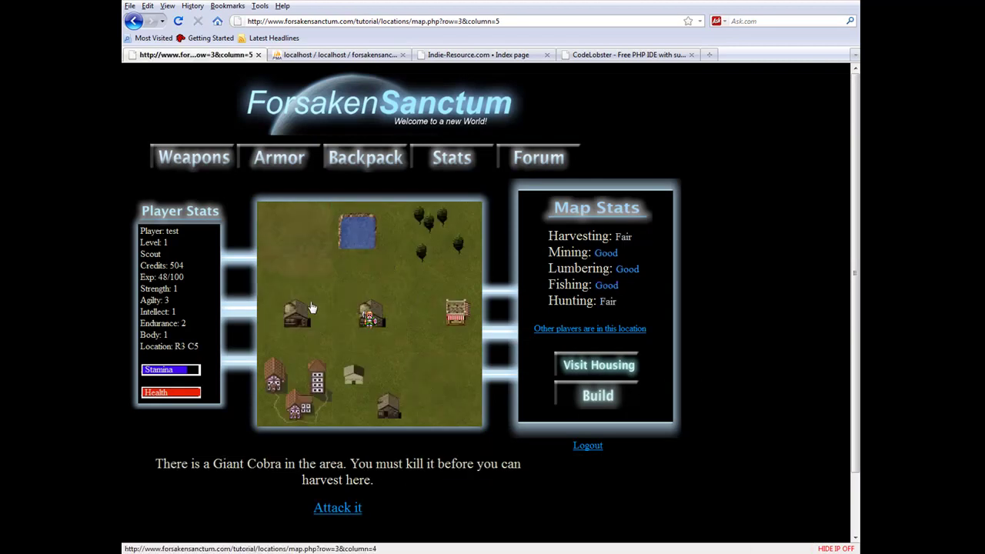
click(310, 313)
click(386, 390)
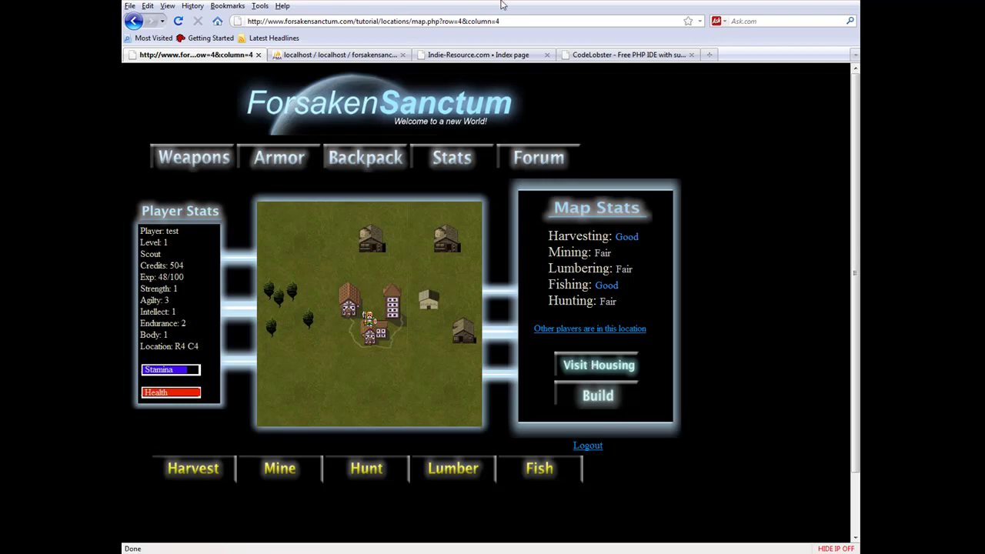
Return to the Indie-Resource forum index and skim its General and Developer's Corner sections
click(527, 56)
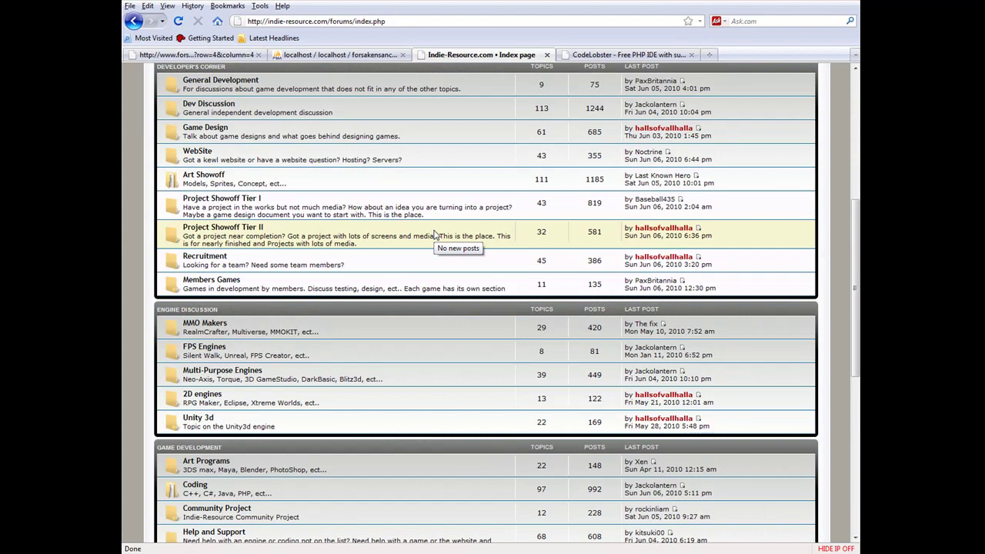
scroll(439, 237, up, 5)
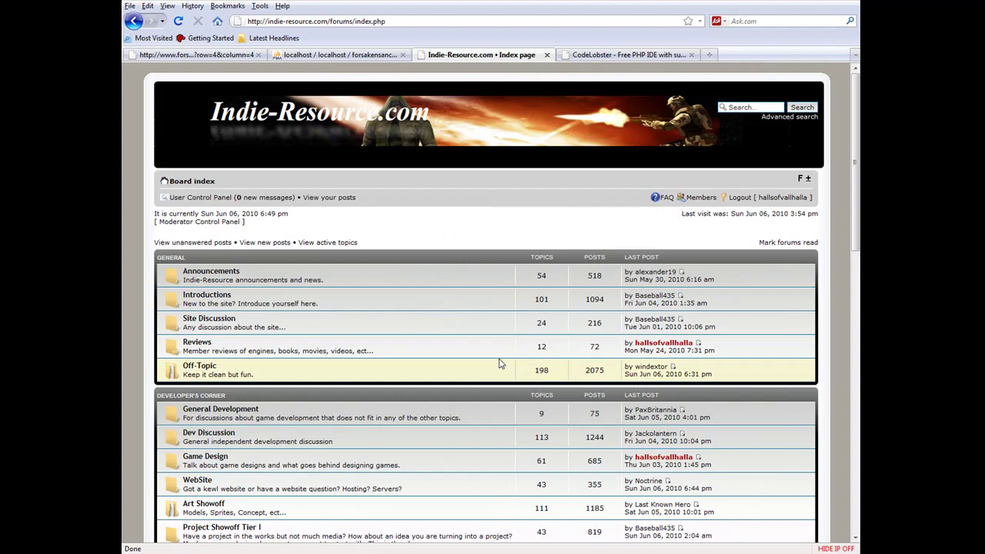
scroll(445, 360, down, 3)
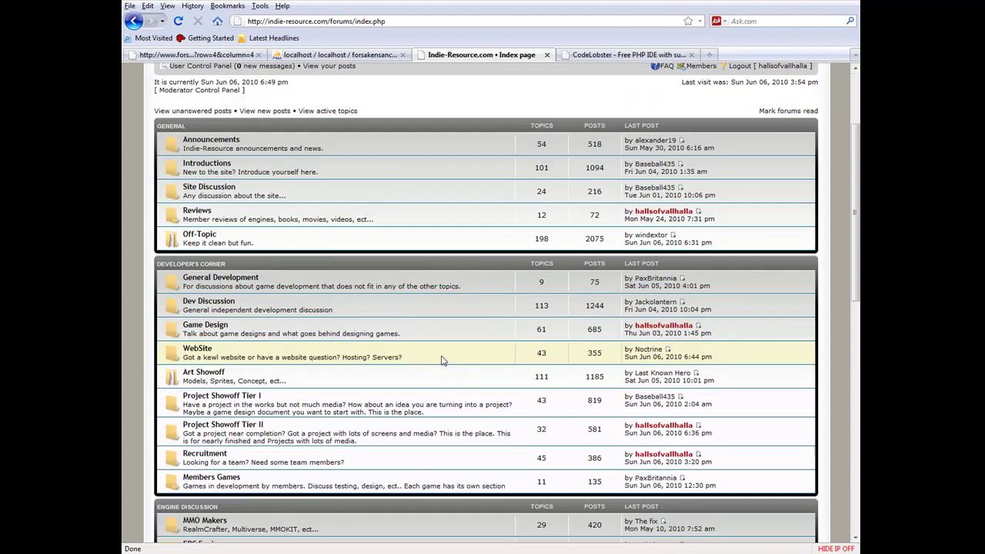
scroll(443, 360, up, 3)
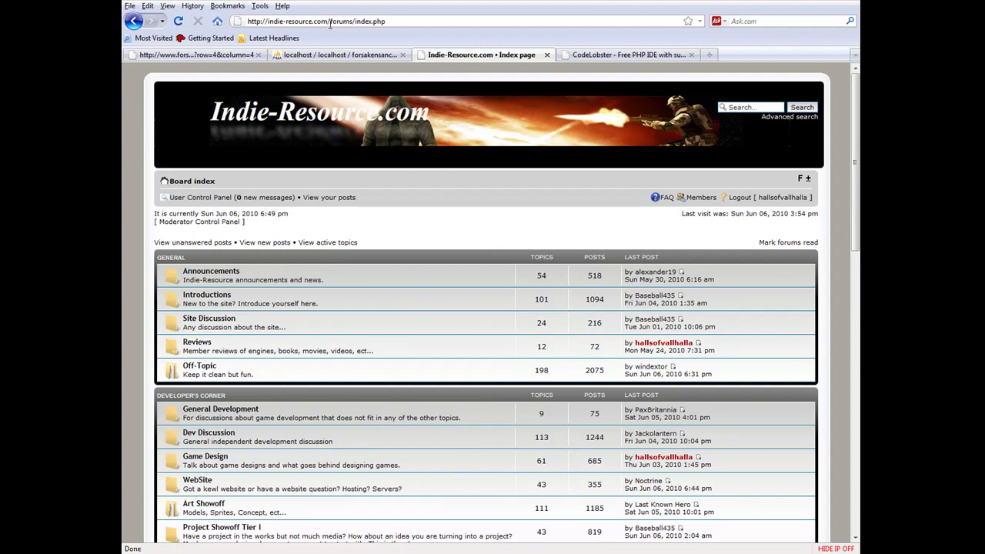
View the indie-resource.com home page with its donation option, and go back to the forum index
drag(331, 22, 398, 24)
key(BackSpace)
key(Return)
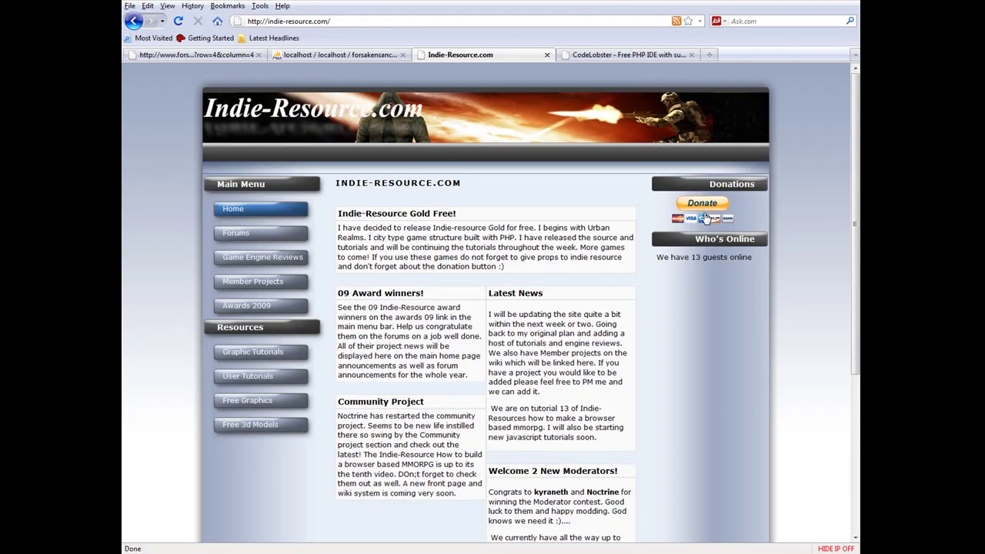
click(134, 21)
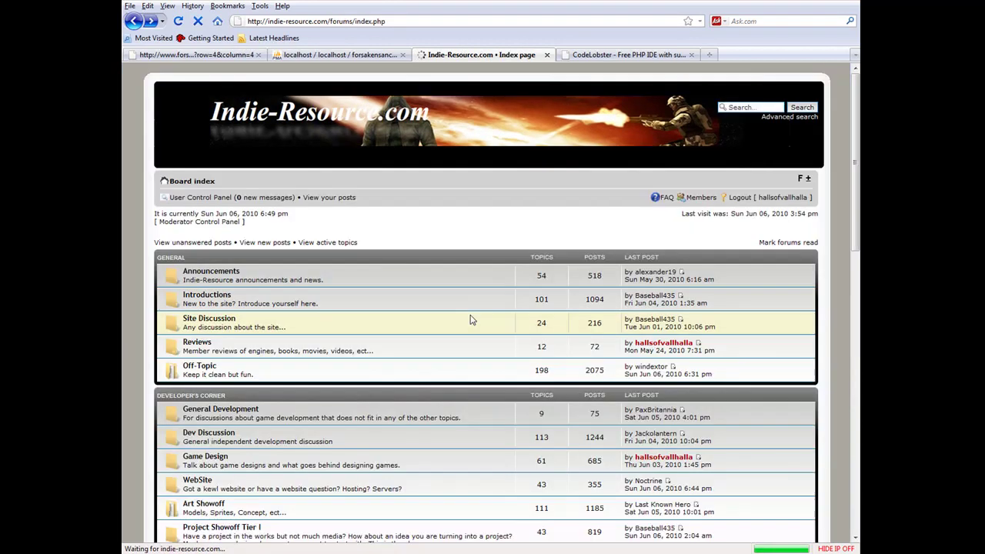
Examine the forum index from General to Admin Topics, including the Browser MMO Tutorial and ForsakenSanctum 1.0 boards under Tutorials
scroll(472, 320, down, 6)
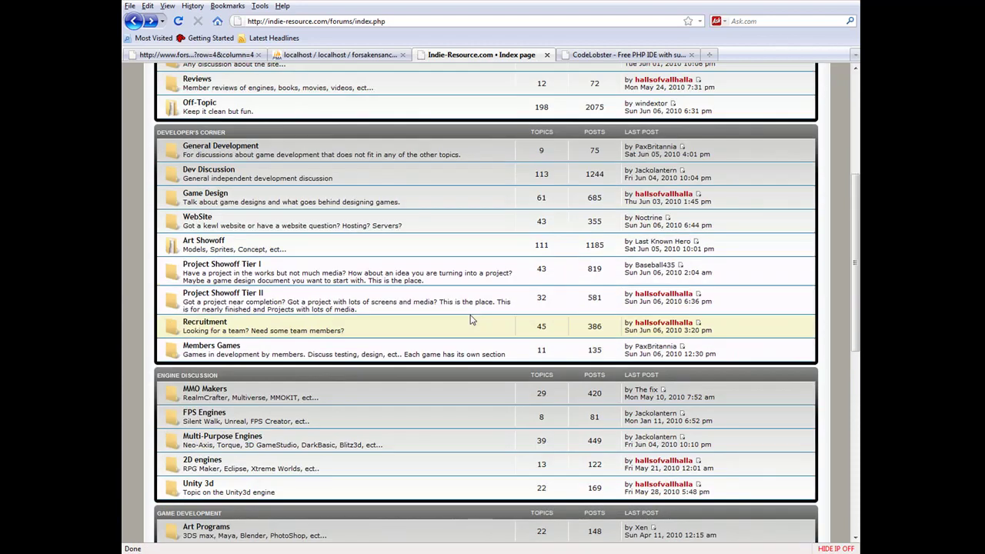
scroll(472, 320, down, 6)
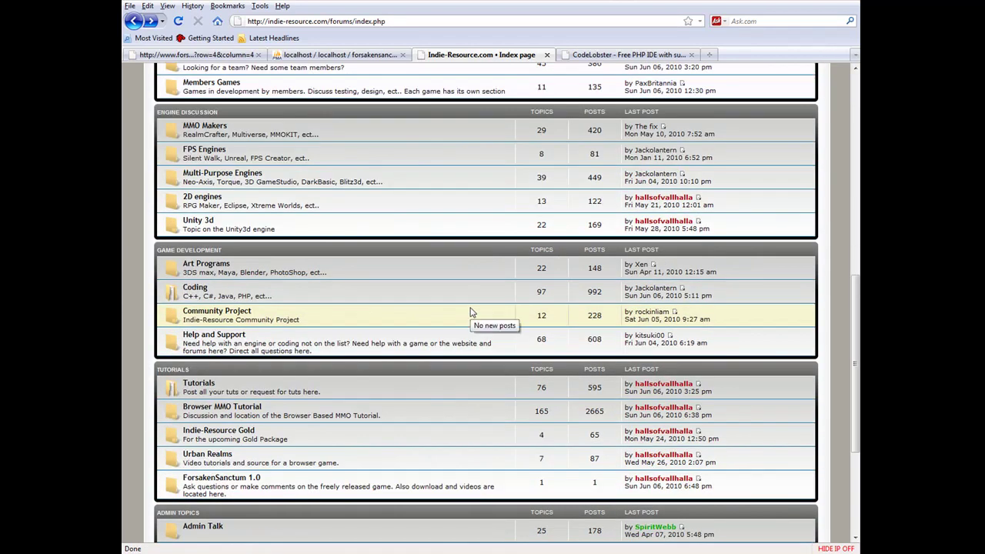
scroll(472, 311, down, 3)
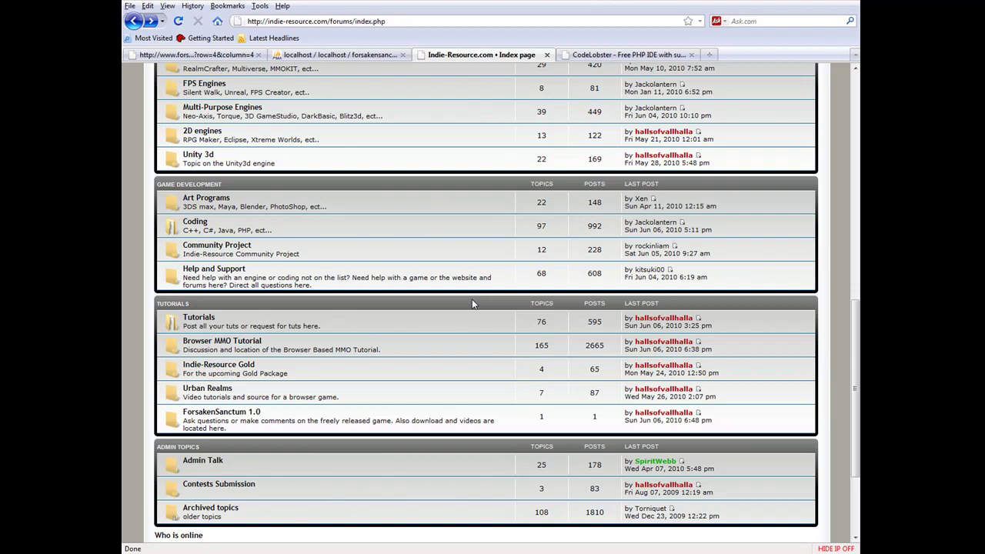
scroll(472, 303, up, 10)
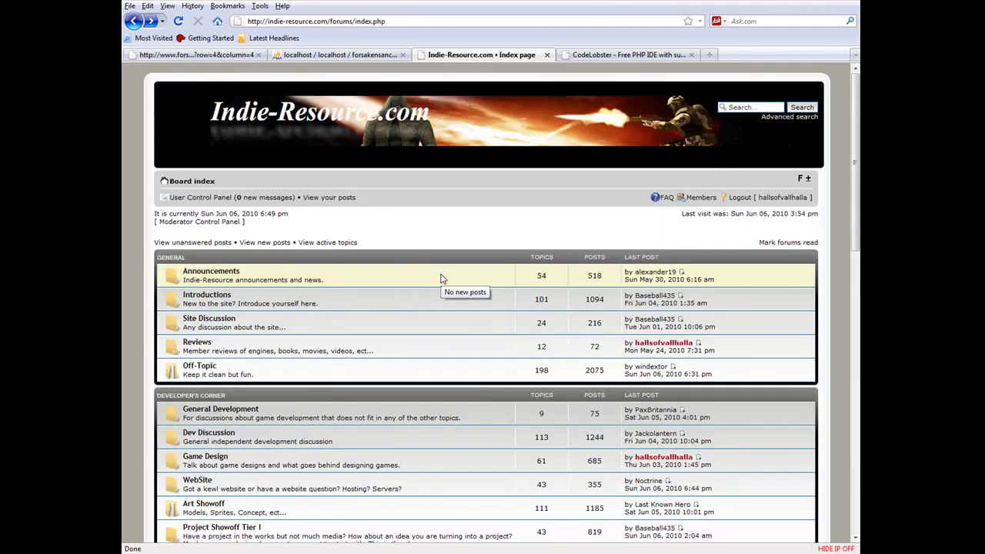
scroll(373, 350, down, 10)
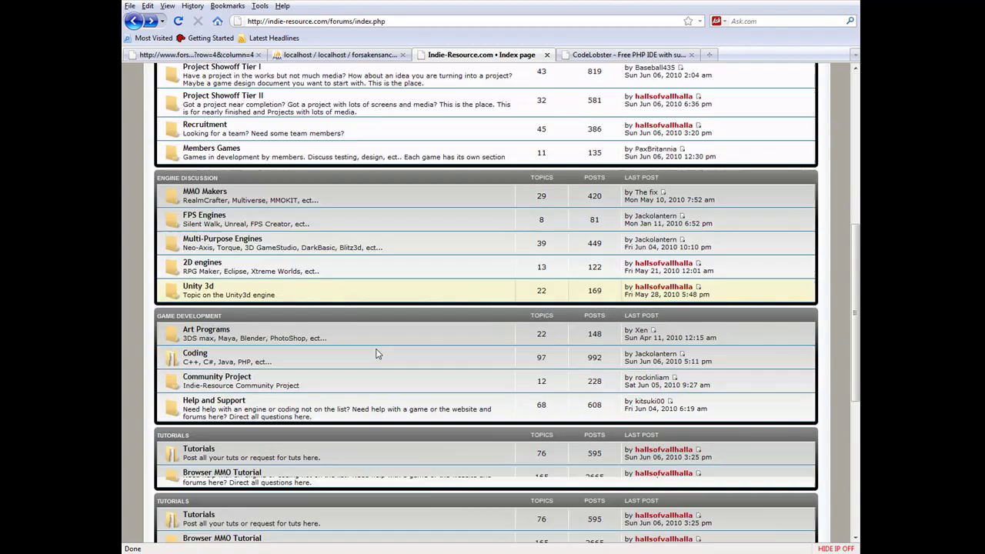
scroll(345, 388, down, 2)
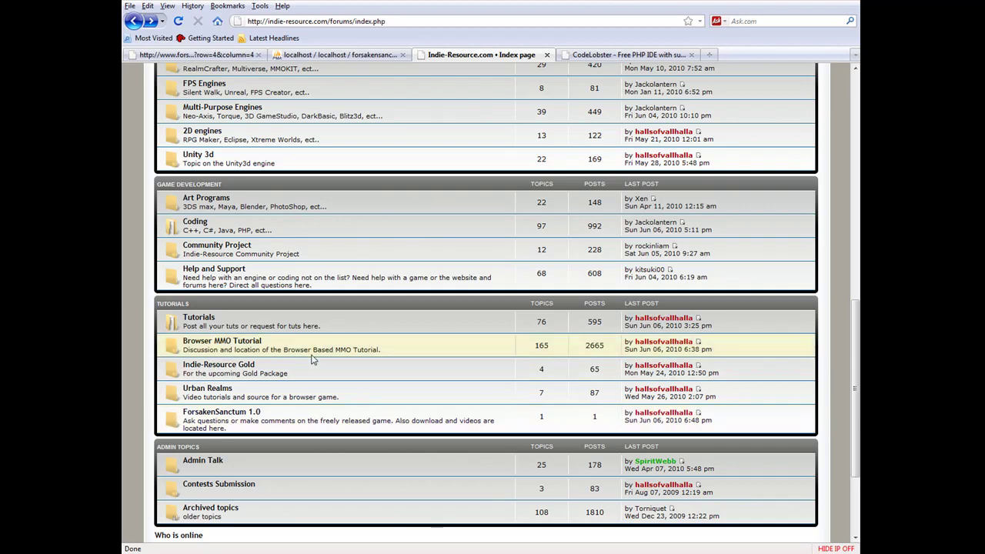
scroll(313, 362, up, 10)
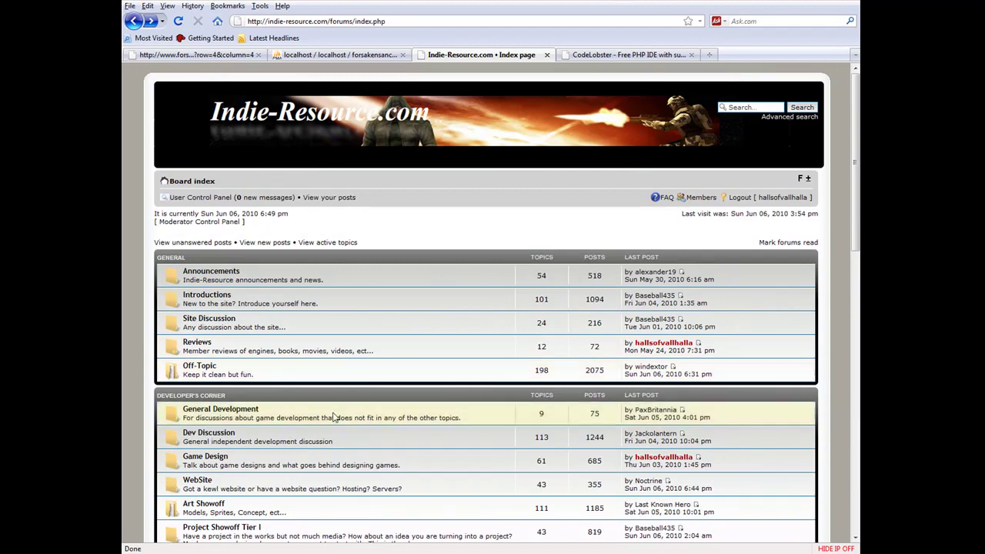
scroll(333, 416, down, 6)
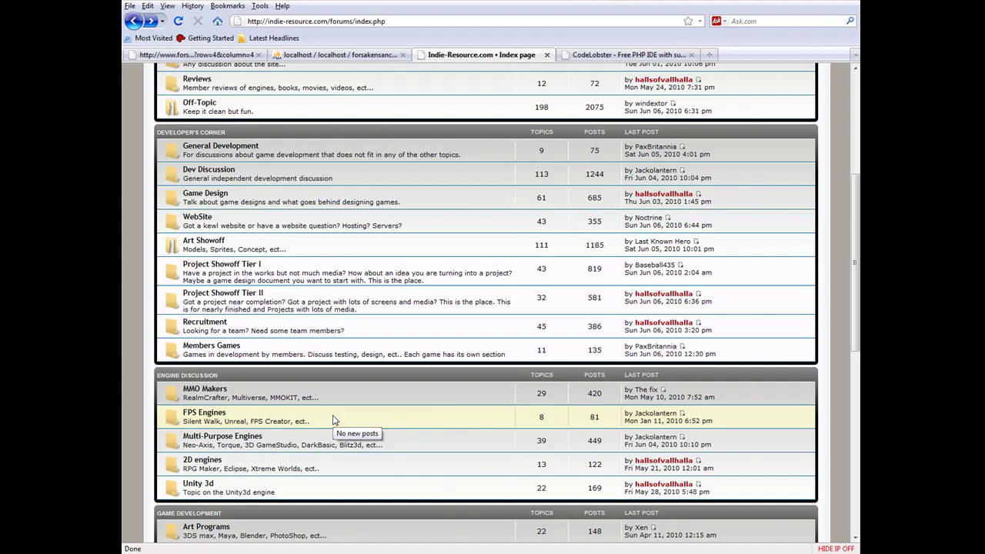
scroll(332, 420, up, 6)
scroll(334, 429, down, 6)
scroll(336, 433, up, 6)
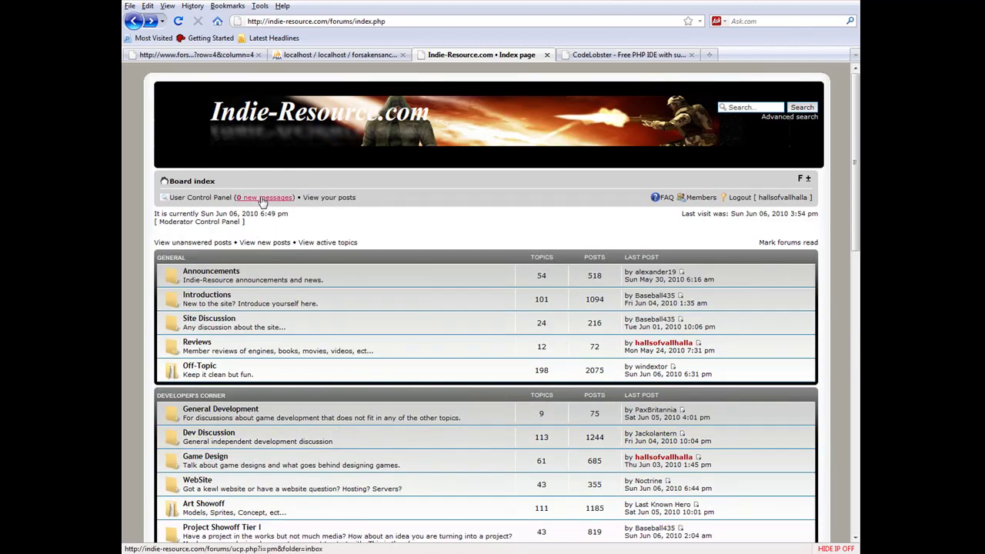
scroll(291, 395, down, 6)
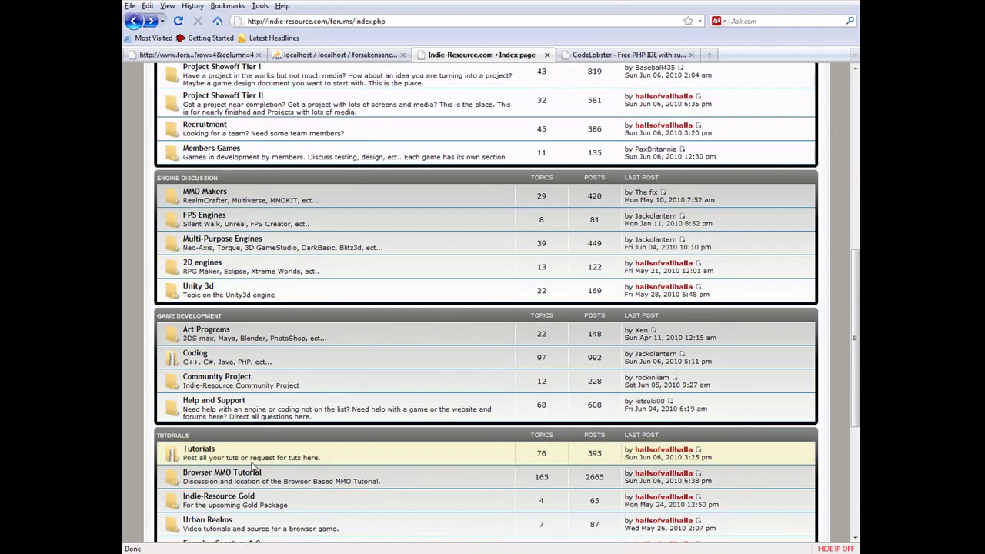
scroll(291, 394, down, 2)
scroll(291, 395, up, 8)
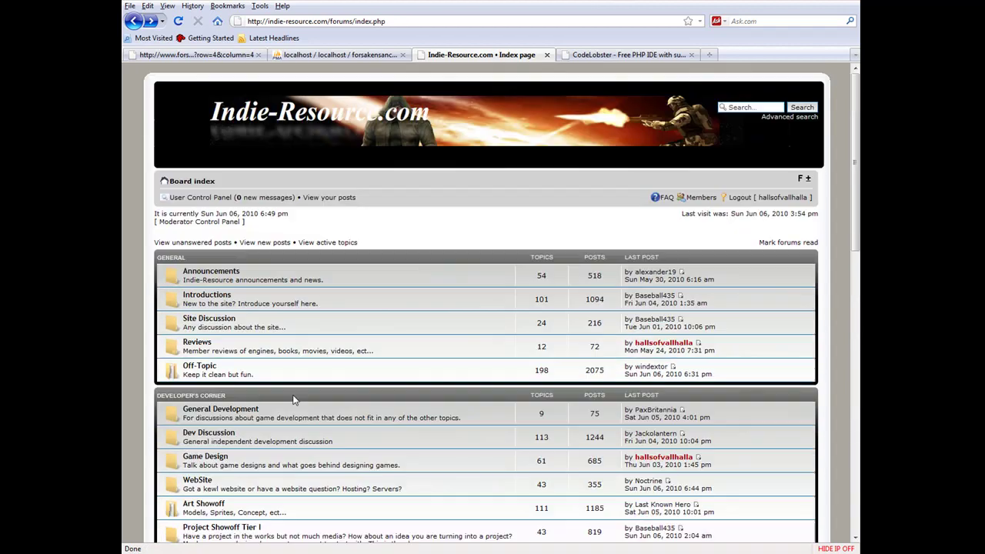
Switch to the CodeLobster website and read through its description of the free PHP IDE and the available plug-ins
click(631, 55)
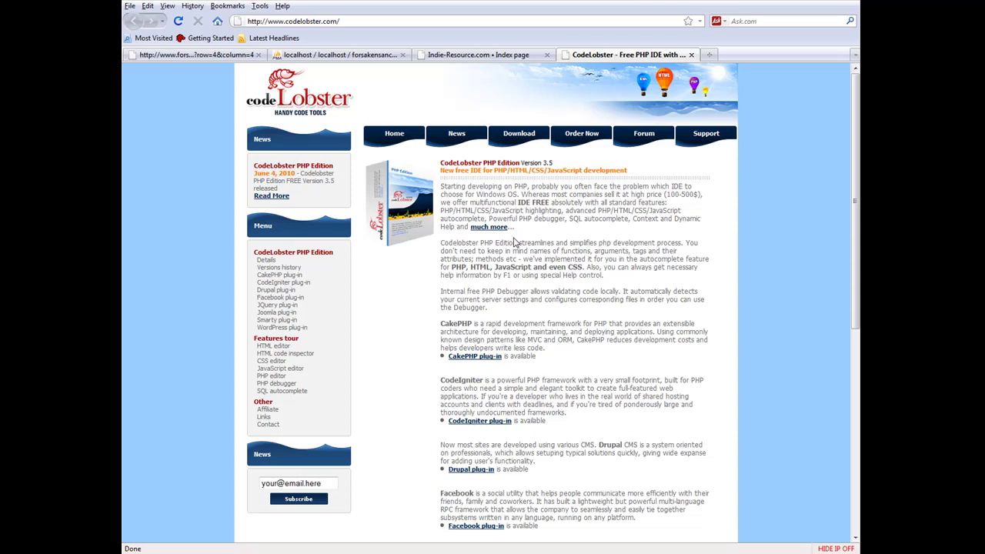
scroll(515, 243, down, 6)
scroll(504, 288, up, 6)
scroll(502, 288, down, 8)
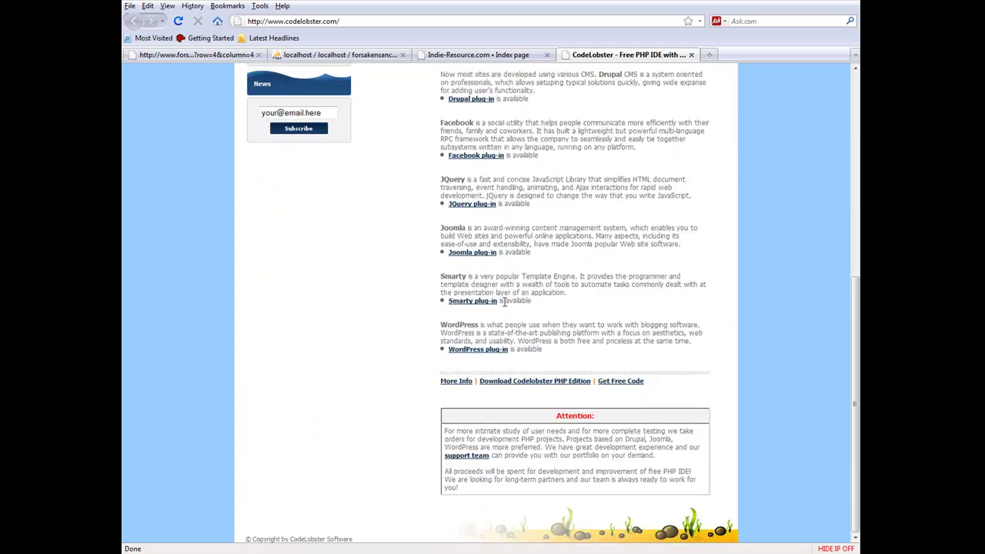
scroll(508, 317, up, 8)
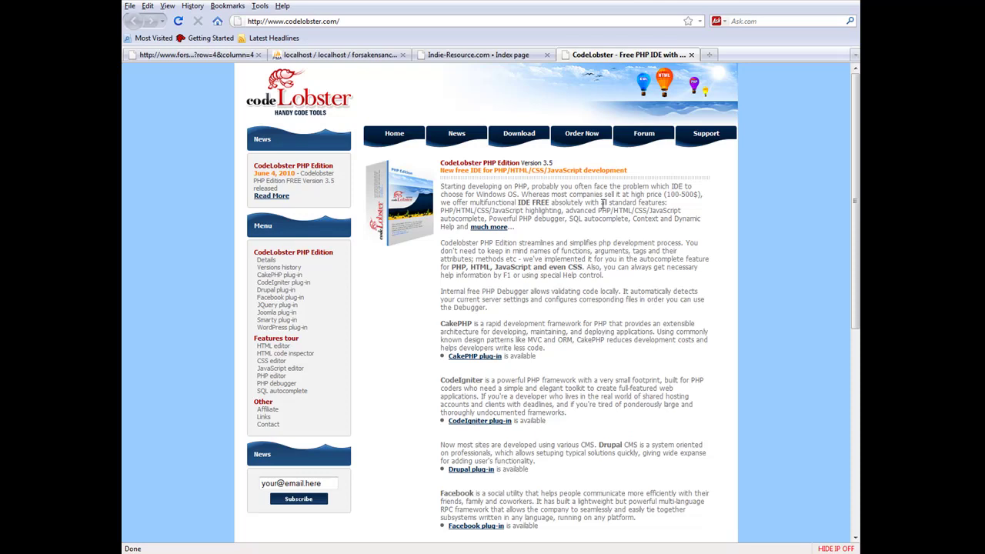
In phpMyAdmin, view the import page of the forsakensanctum1 database and browse the rows of its harvmats table
click(485, 56)
click(344, 56)
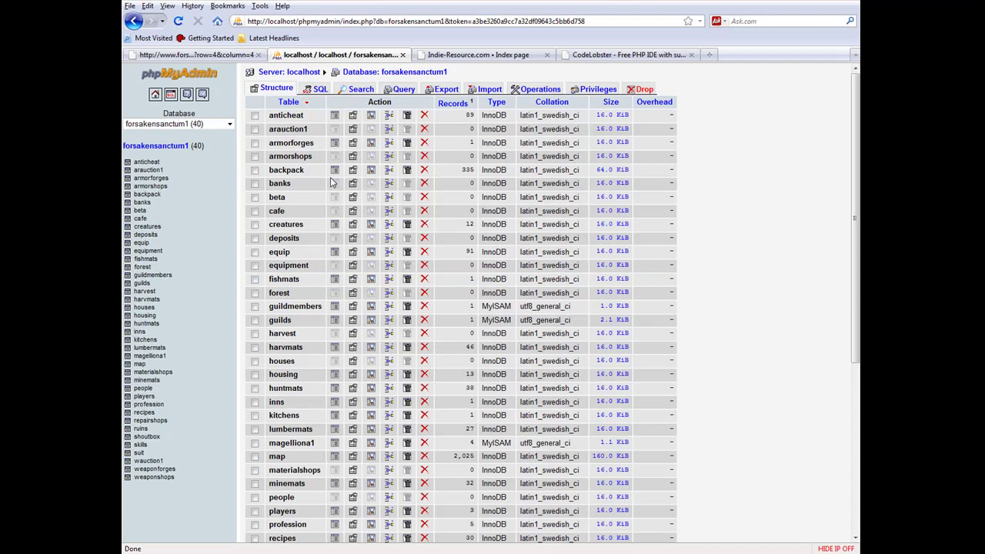
click(163, 149)
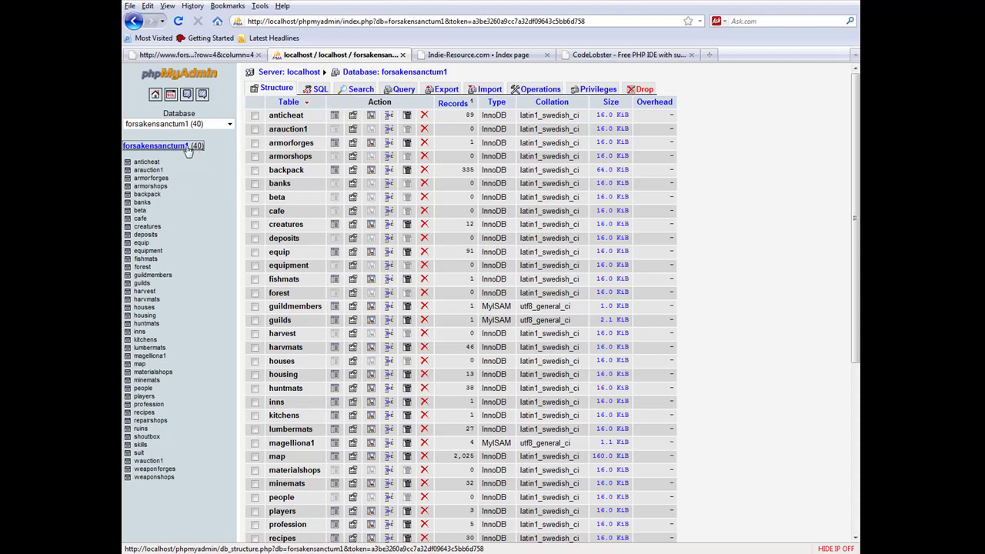
click(488, 90)
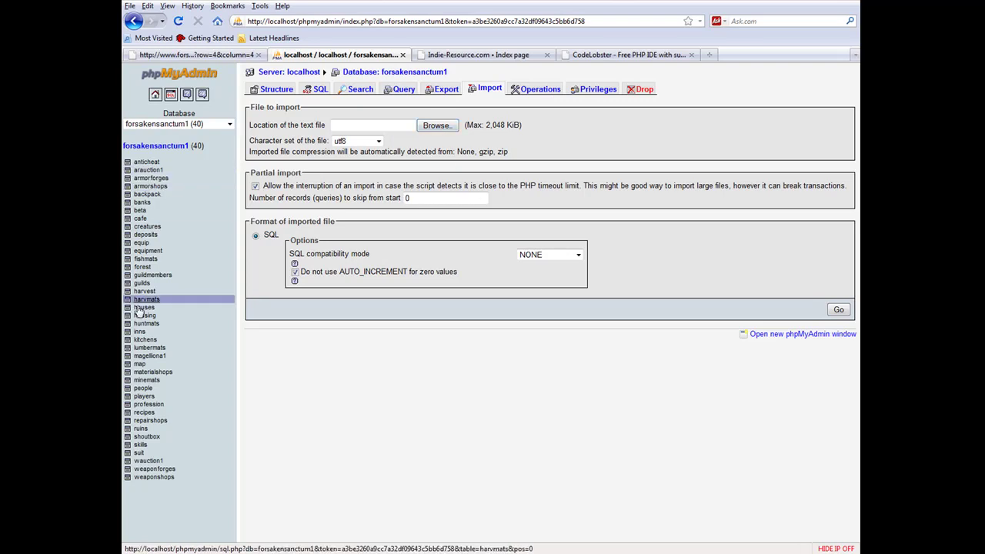
click(163, 294)
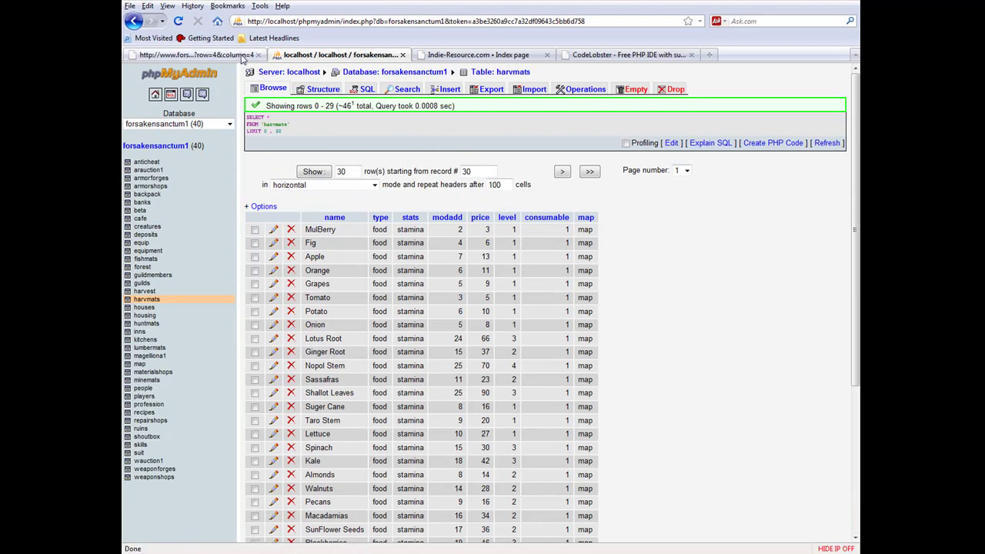
Switch to the forsaken1 folder in Windows Explorer, read the license agreement in EULA.TXT, and close it
key(alt+Tab)
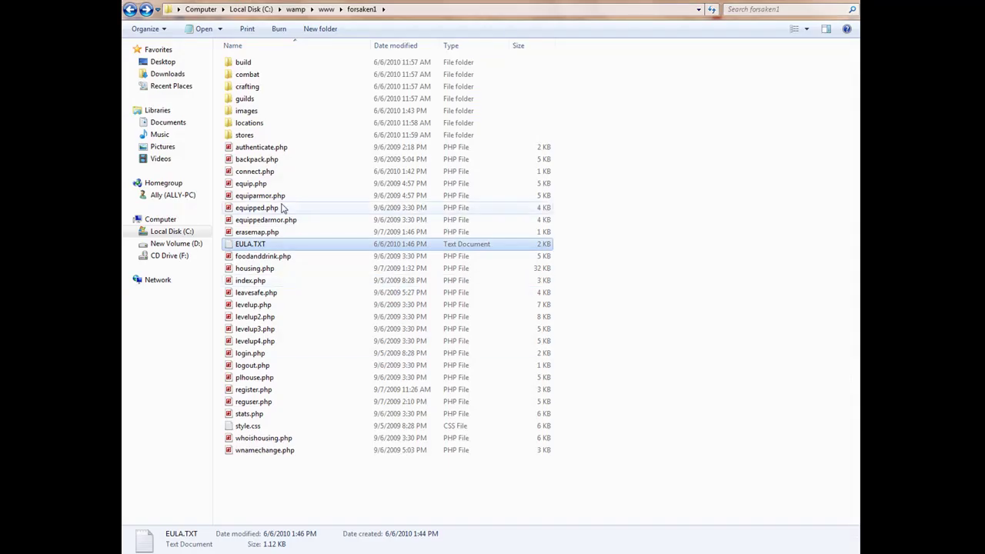
double_click(267, 245)
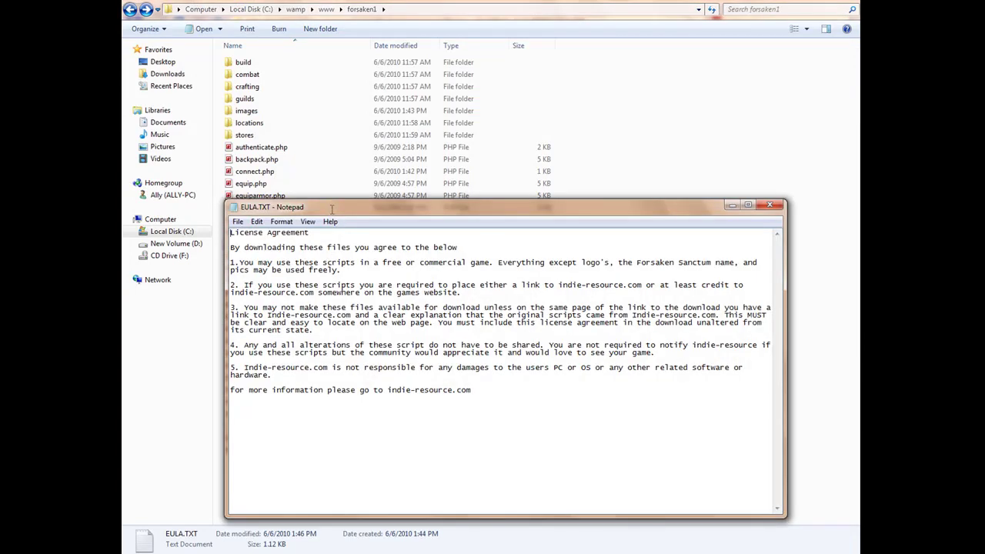
drag(332, 210, 326, 104)
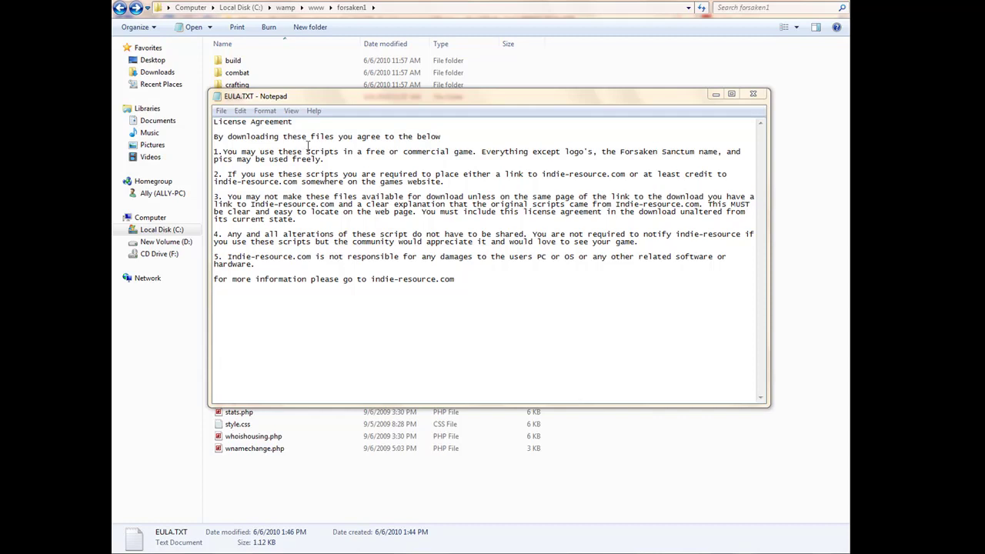
click(752, 94)
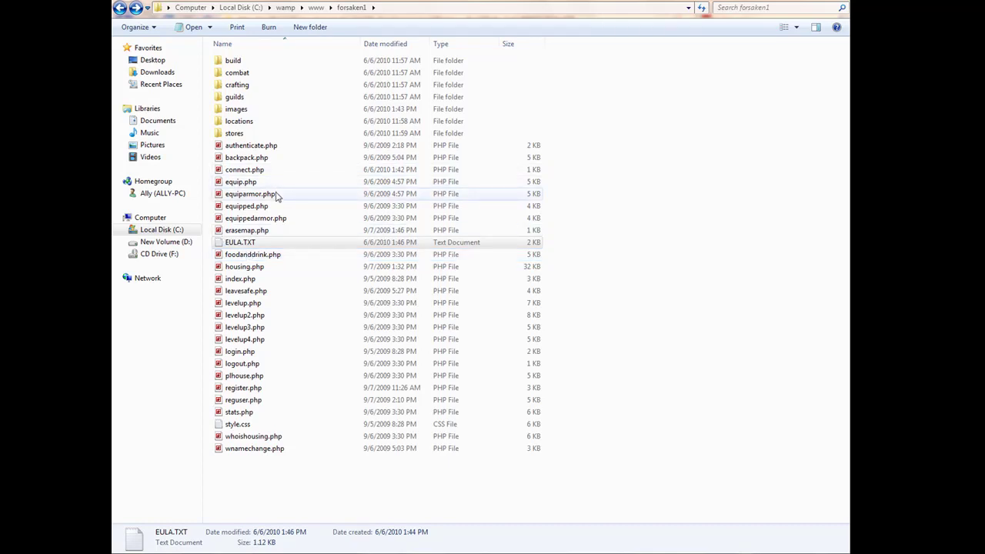
Open the build folder inside forsaken1 and look through its PHP building scripts
double_click(232, 61)
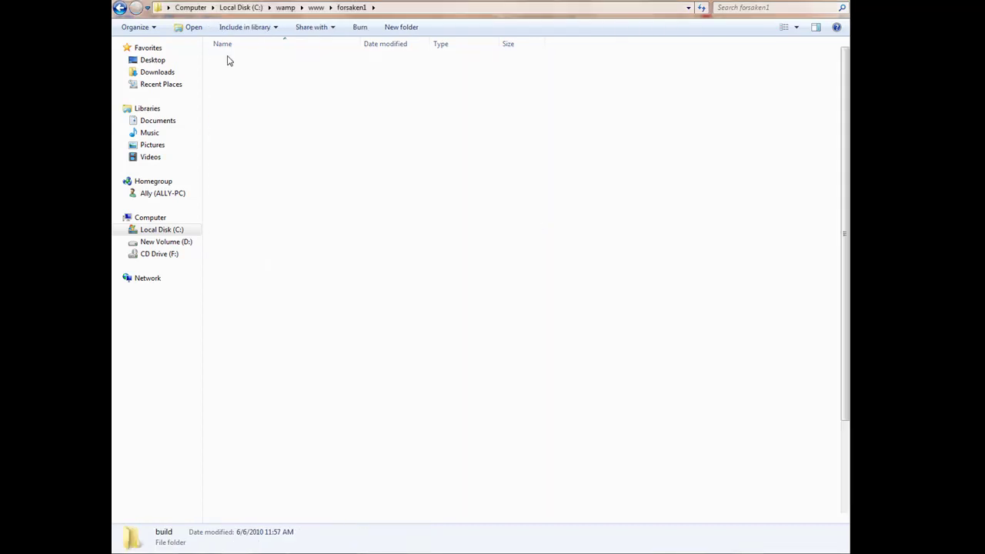
scroll(260, 150, down, 3)
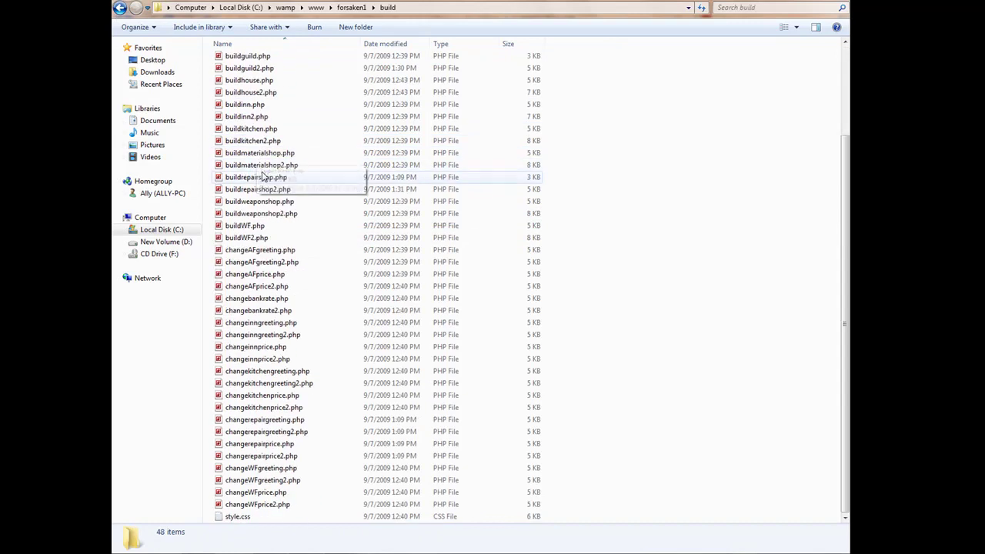
click(119, 7)
double_click(251, 62)
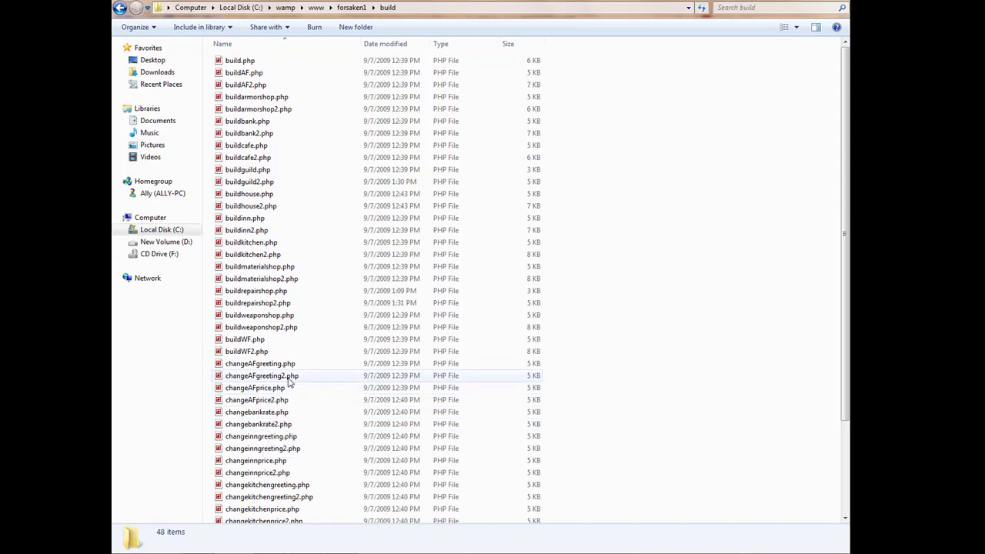
Return to the forsaken1 folder, look through the PHP scripts in its combat folder, and go back
click(120, 8)
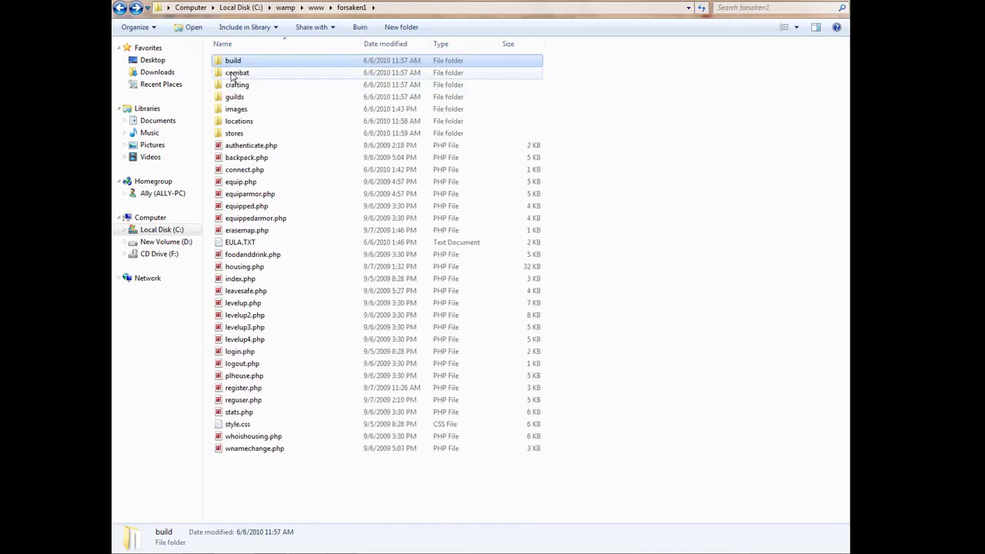
click(235, 73)
double_click(235, 73)
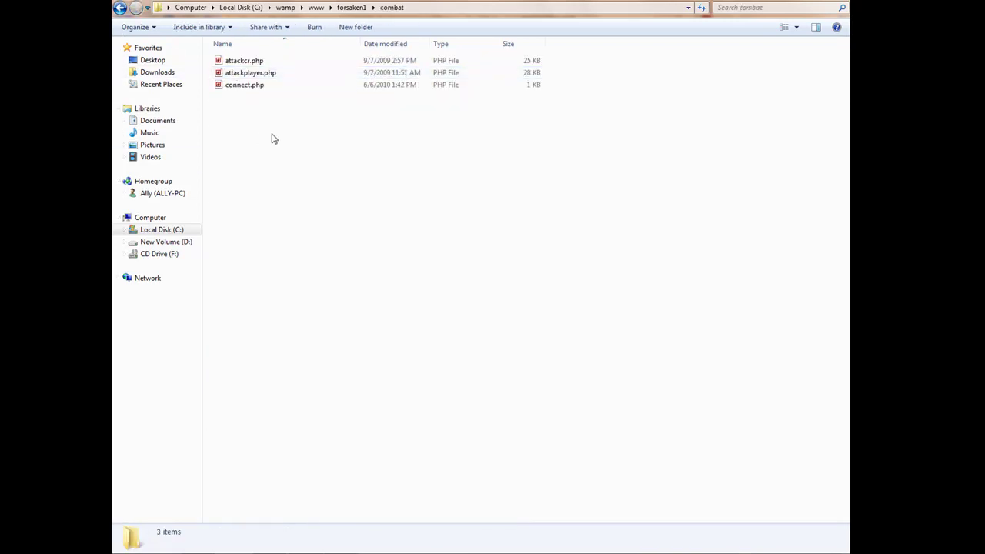
click(119, 8)
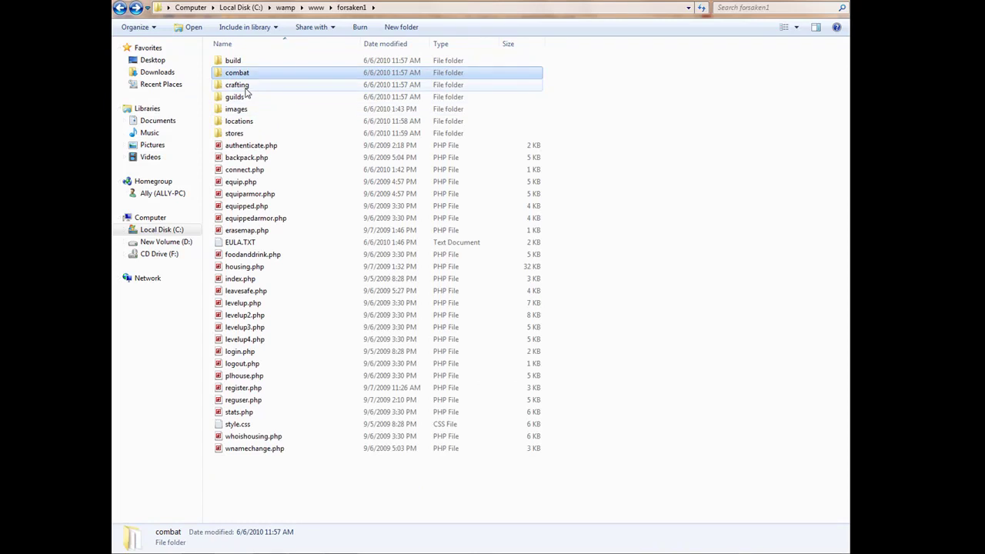
View the PHP scripts in the crafting and guilds folders of forsaken1, returning to forsaken1 after each
double_click(237, 85)
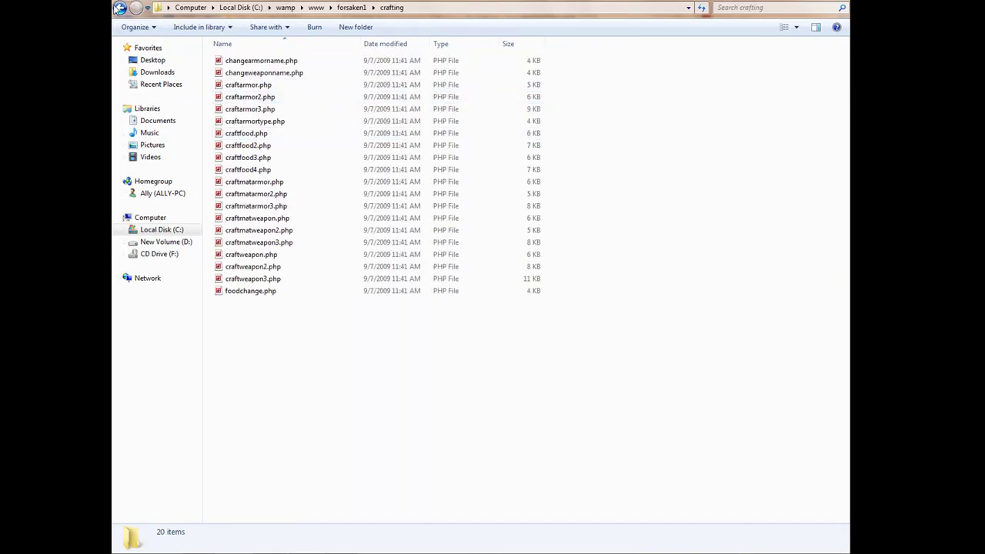
click(119, 7)
double_click(245, 99)
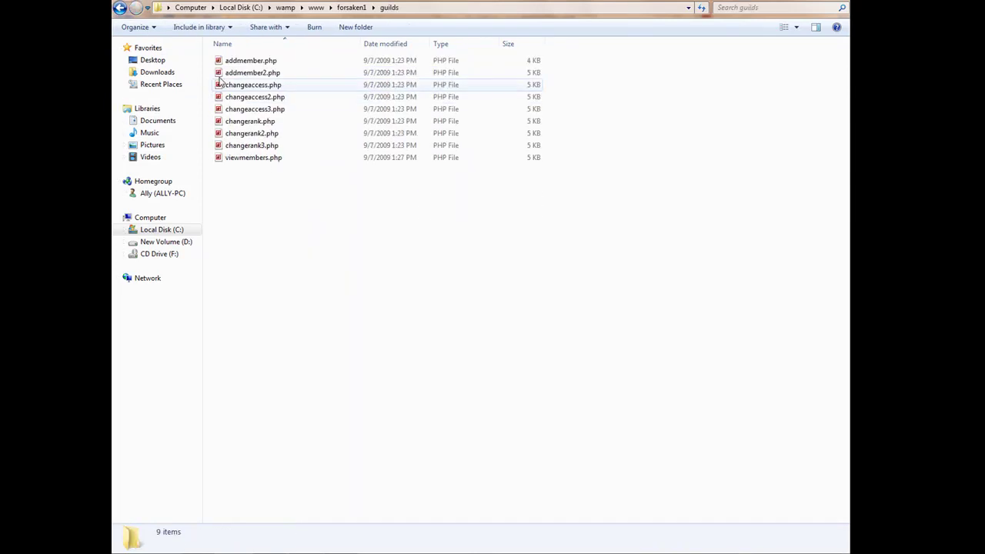
click(120, 9)
Browse the game graphics in the images folder of forsaken1 and return to the parent folder
double_click(236, 110)
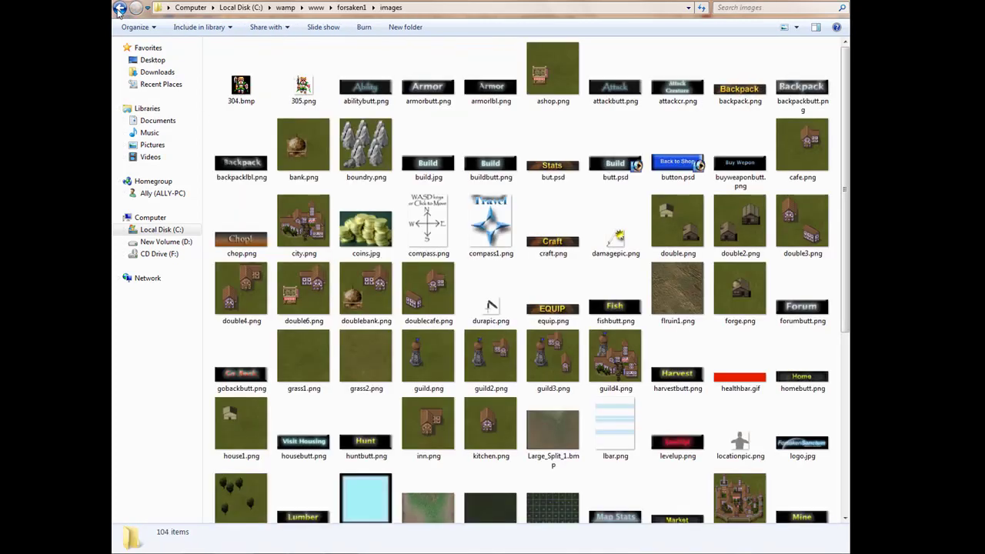
scroll(532, 348, down, 2)
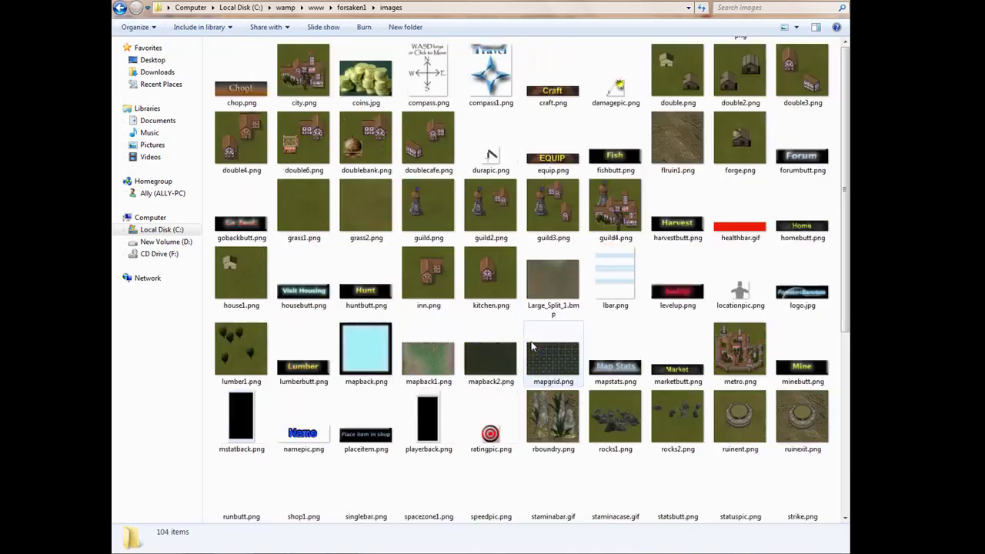
scroll(532, 347, down, 2)
scroll(528, 345, up, 4)
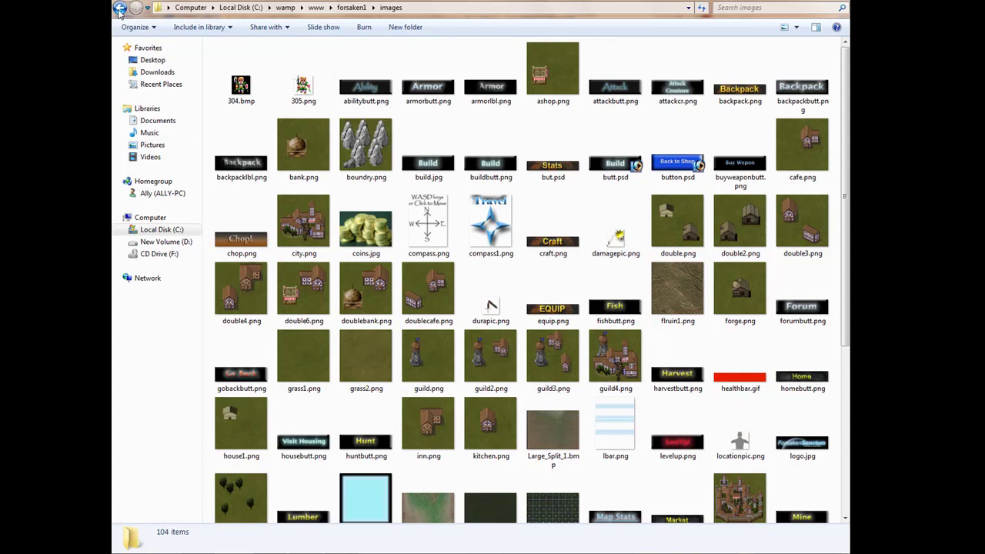
click(121, 8)
Look through the PHP scripts in the locations and stores folders, ending back in forsaken1
double_click(236, 121)
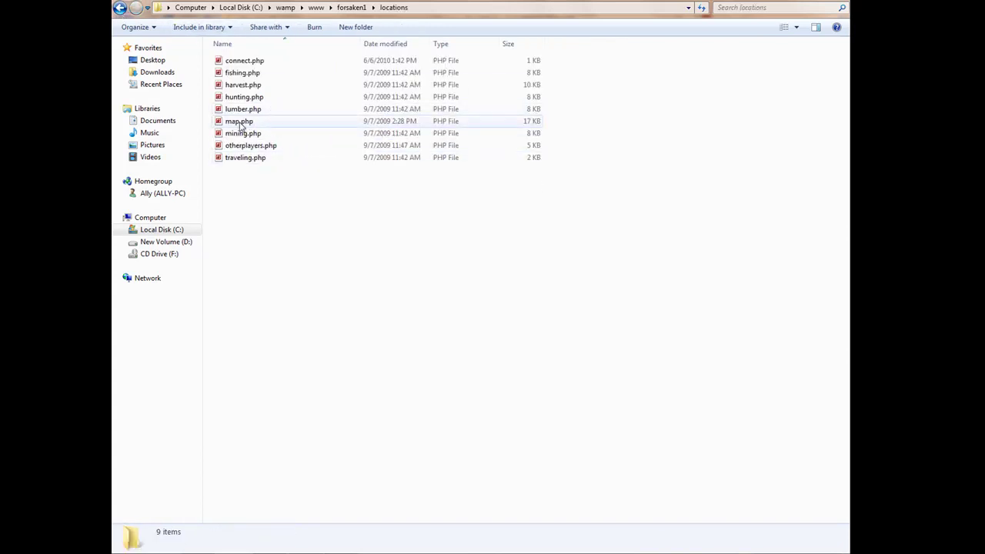
click(120, 8)
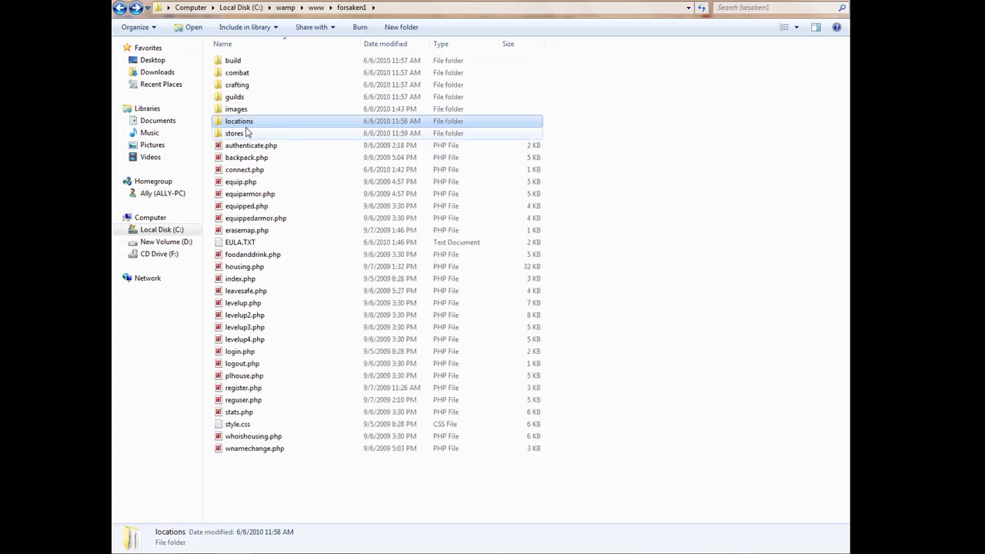
double_click(246, 133)
scroll(337, 161, down, 4)
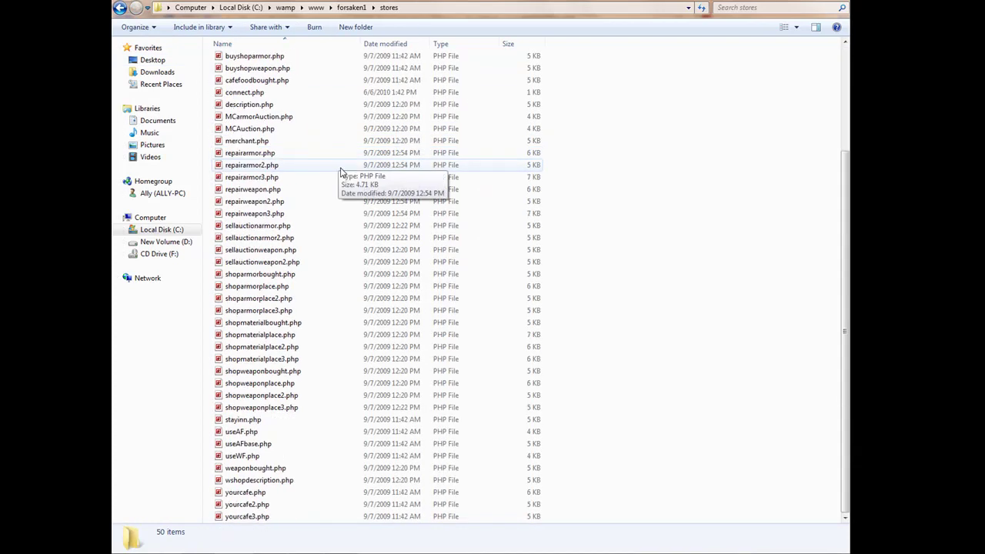
scroll(341, 171, up, 4)
key(BackSpace)
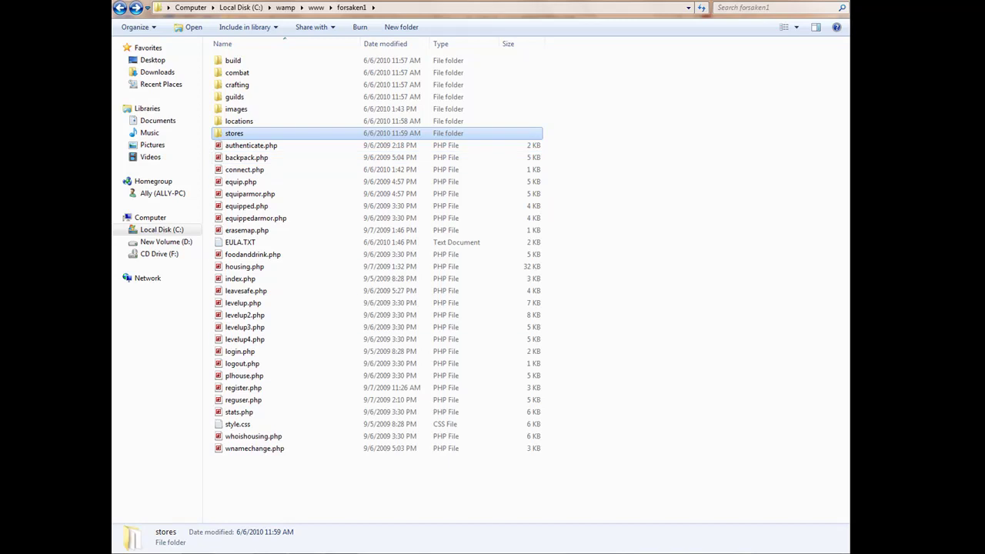
Switch to the open CodeLobster PHP Edition window
mouse_move(269, 553)
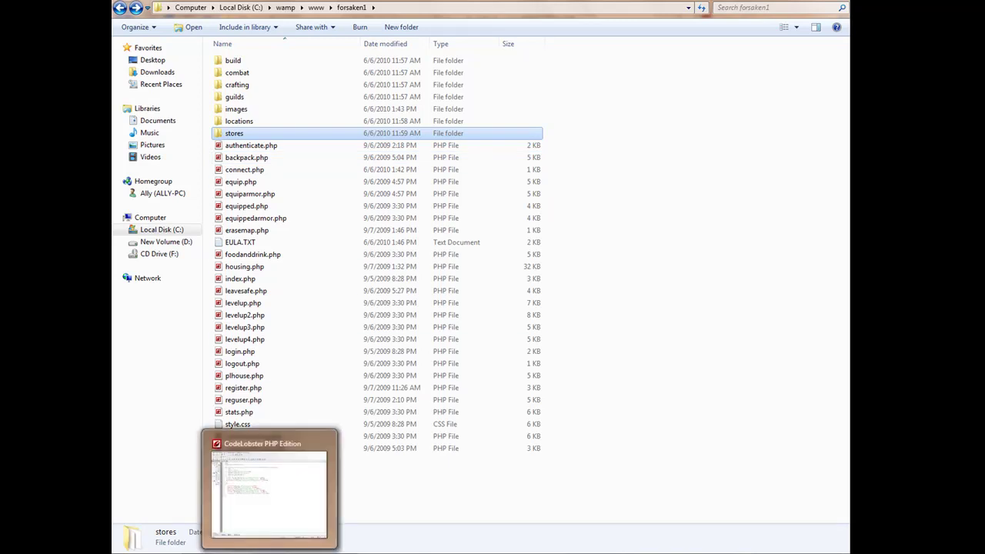